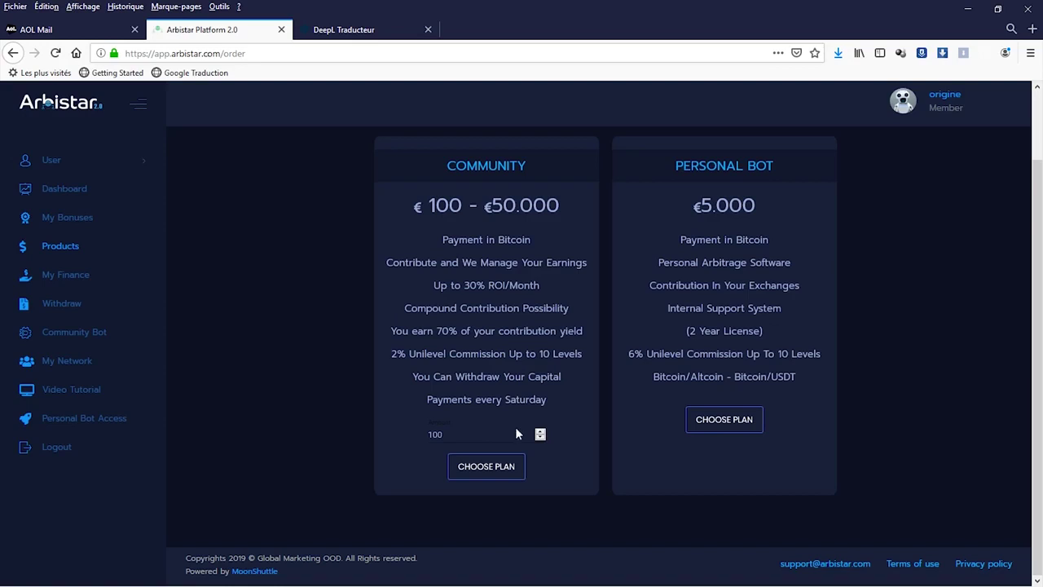
# - Adjust the contribution amount of the Community plan and create the order
pyautogui.click(540, 432)
pyautogui.click(542, 432)
pyautogui.click(543, 432)
pyautogui.click(541, 432)
pyautogui.click(543, 439)
pyautogui.click(543, 438)
pyautogui.click(499, 473)
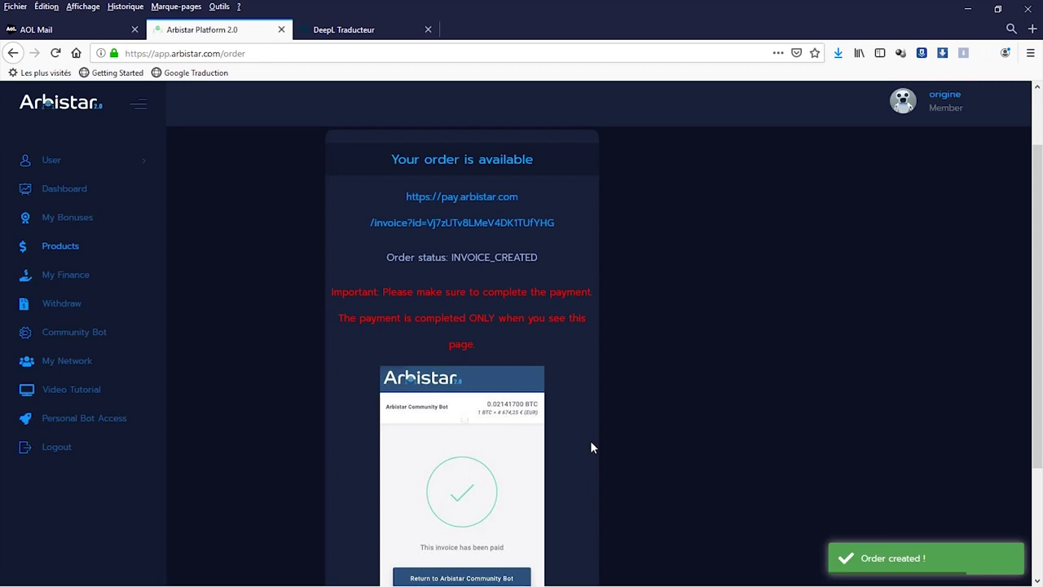
# - Open the payment invoice of the new Community order in a separate tab
pyautogui.scroll(-1, 591, 448)
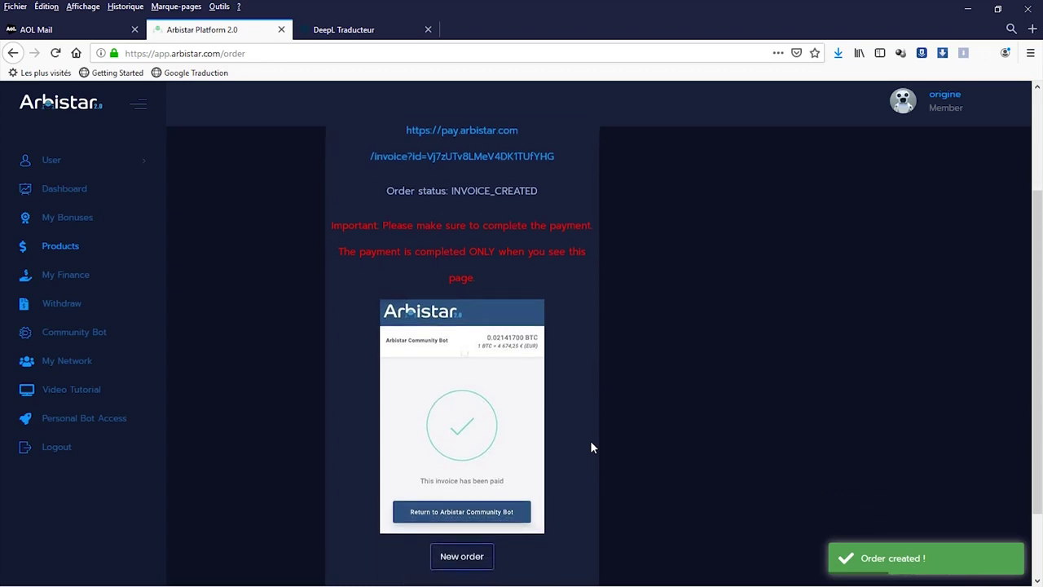
pyautogui.scroll(1, 592, 443)
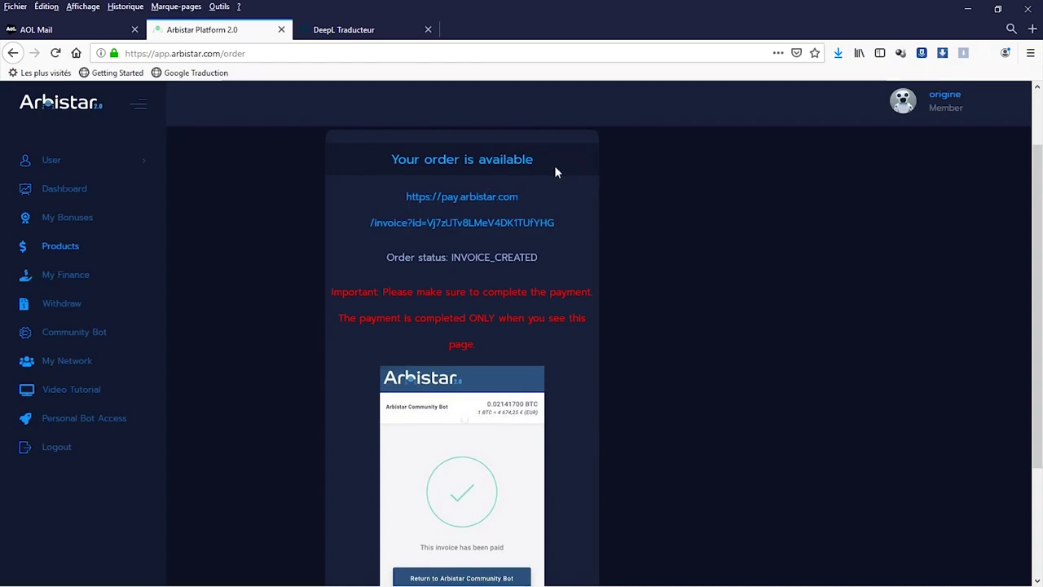
pyautogui.middleClick(496, 205)
pyautogui.scroll(-1, 279, 246)
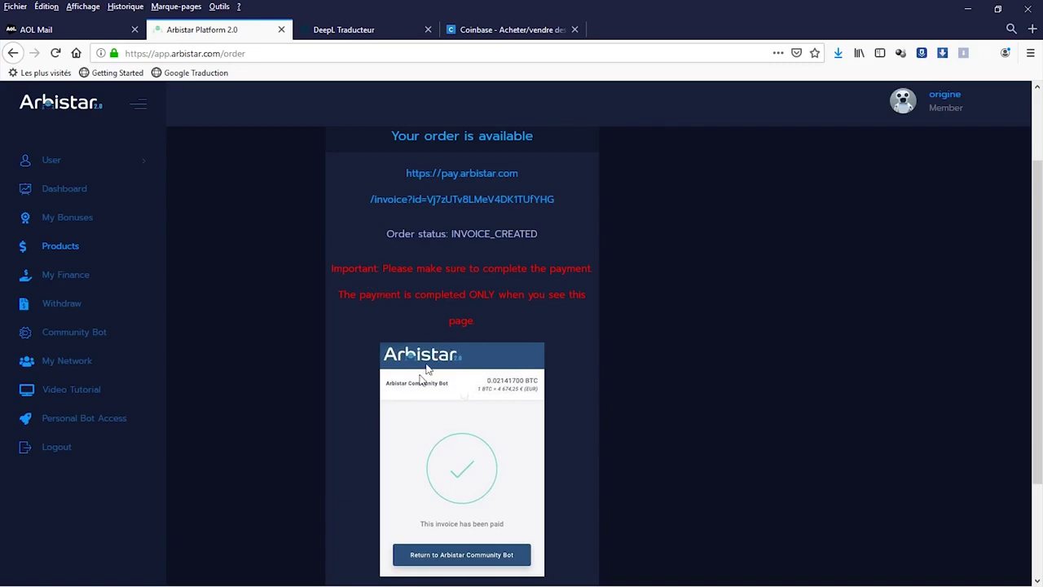
pyautogui.middleClick(510, 181)
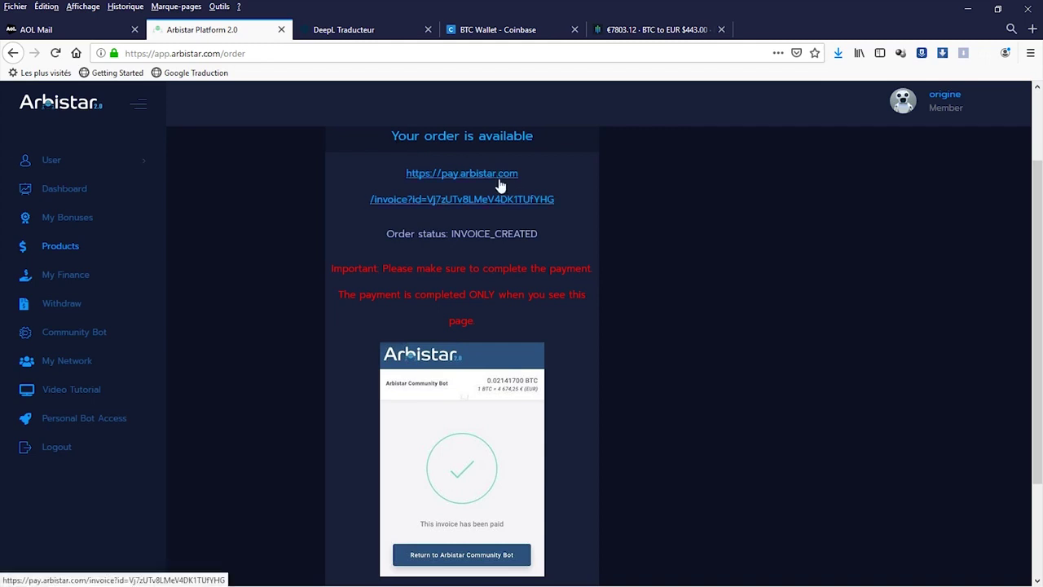
pyautogui.rightClick(500, 180)
pyautogui.click(560, 189)
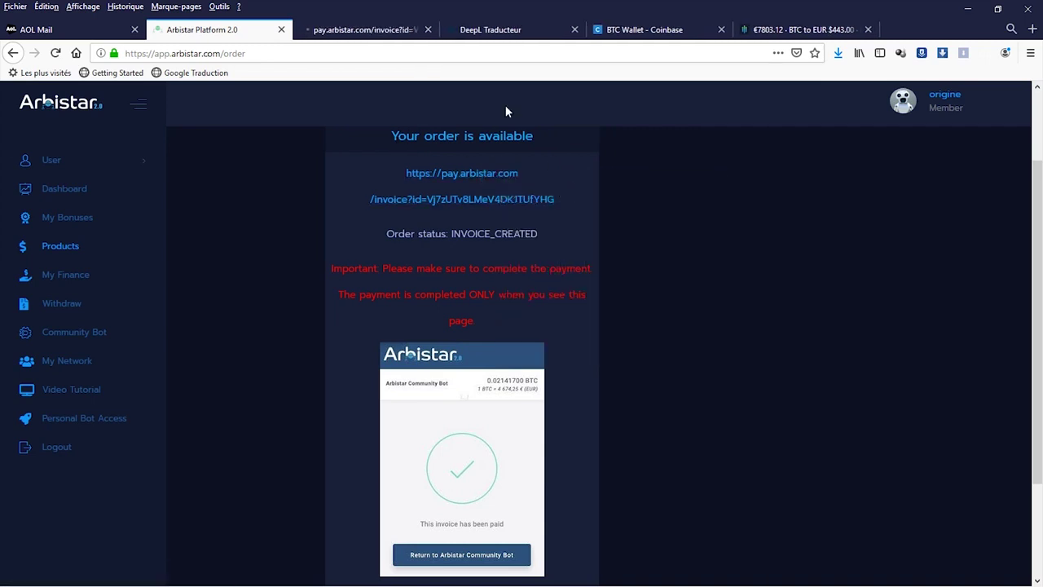
pyautogui.click(356, 33)
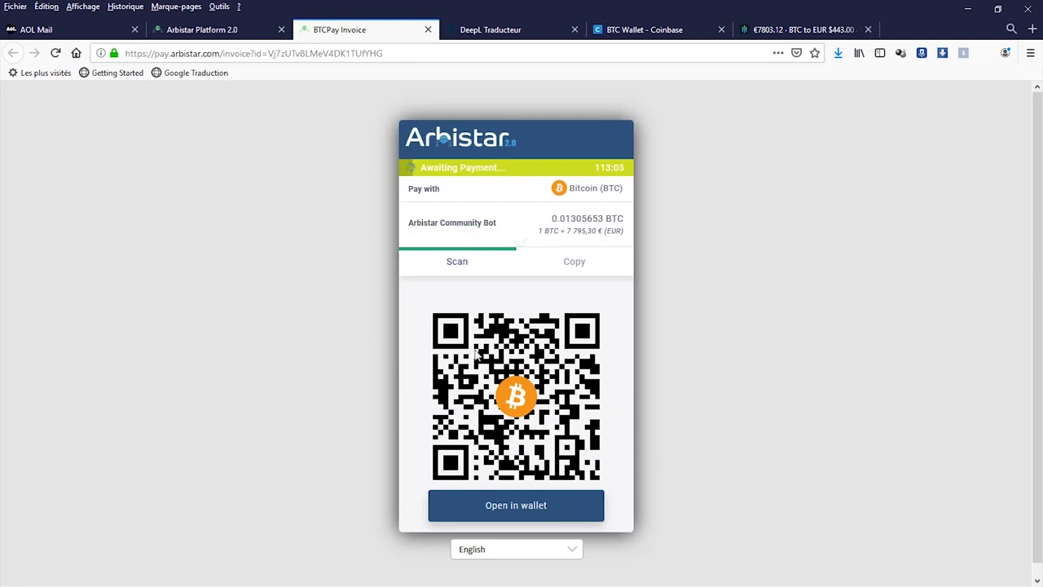
# - Open the BTC Wallet's send form in Coinbase and show the copyable payment details on the Arbistar invoice
pyautogui.hotkey('ctrl', 'Tab')
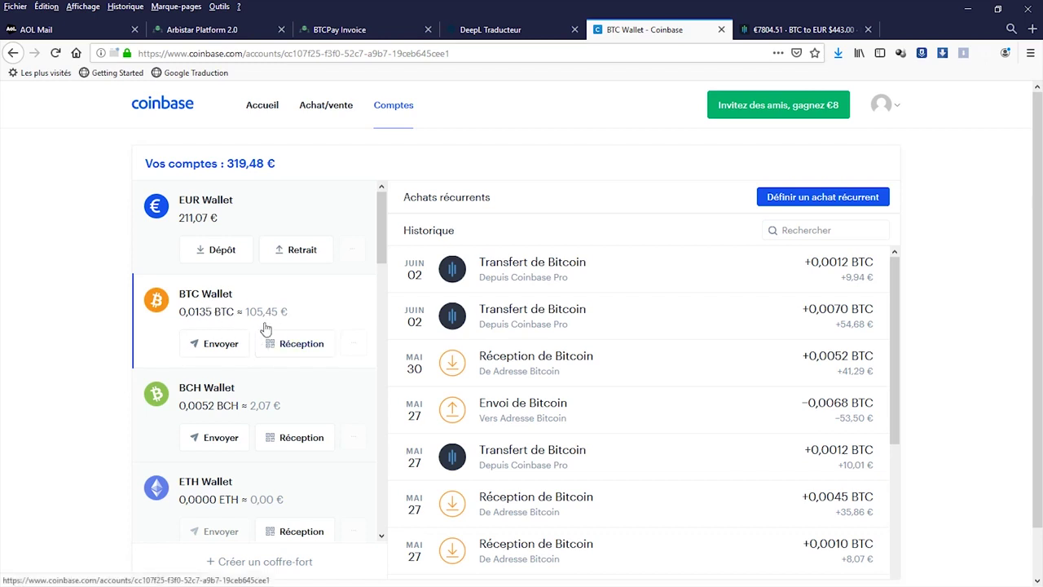
pyautogui.click(221, 349)
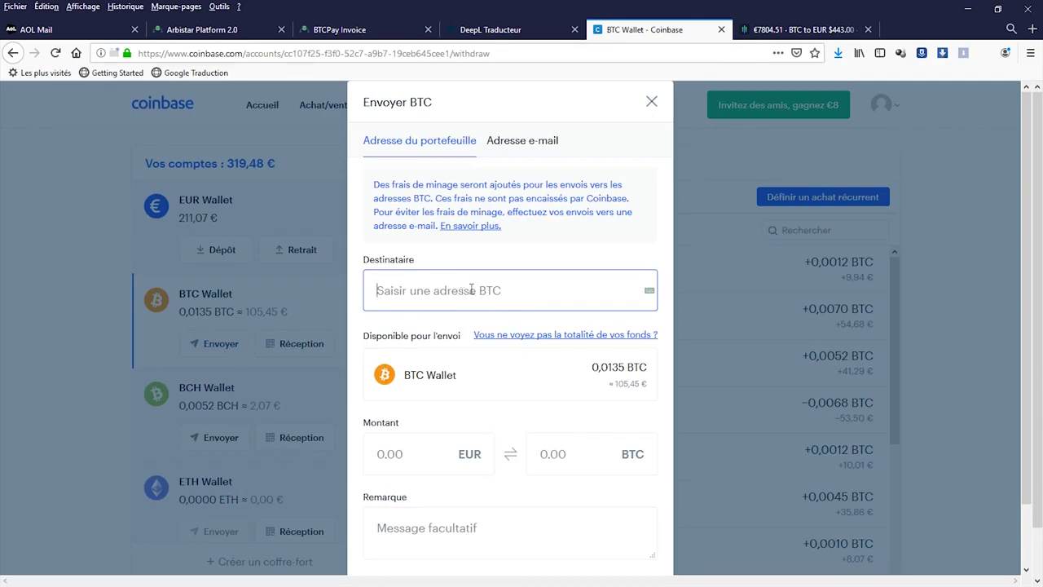
pyautogui.click(357, 29)
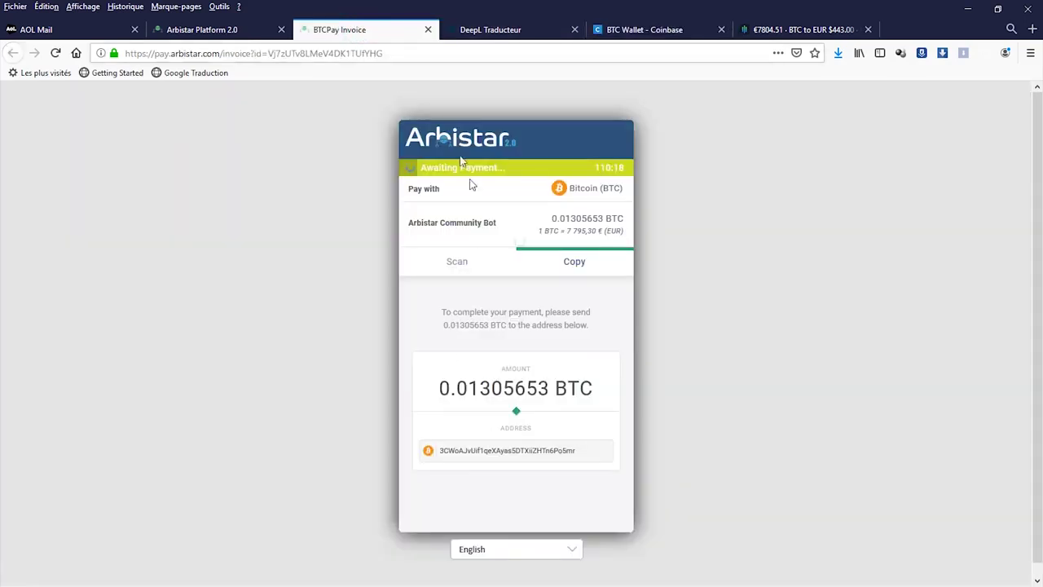
pyautogui.click(456, 257)
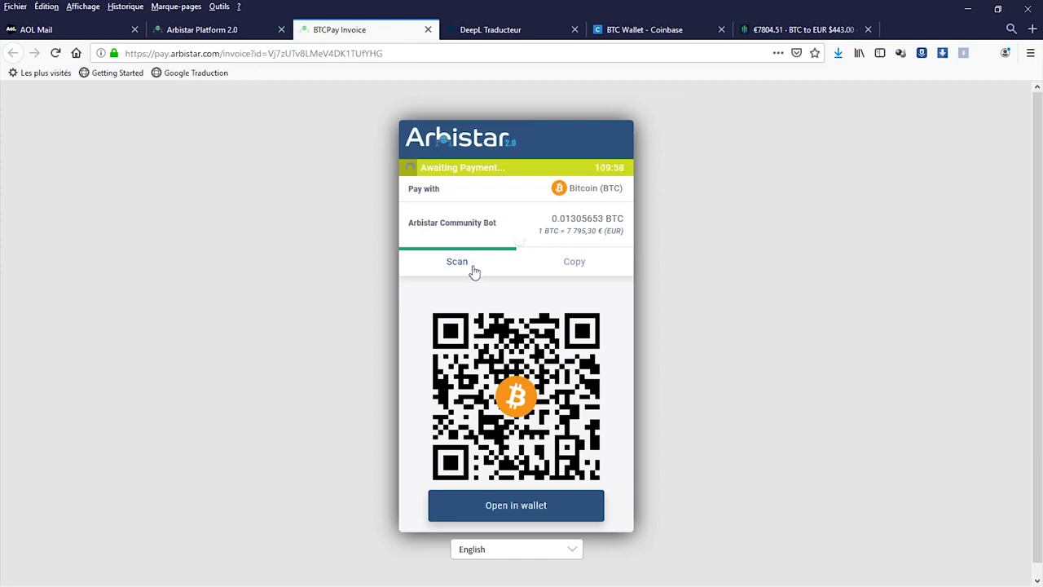
pyautogui.click(583, 266)
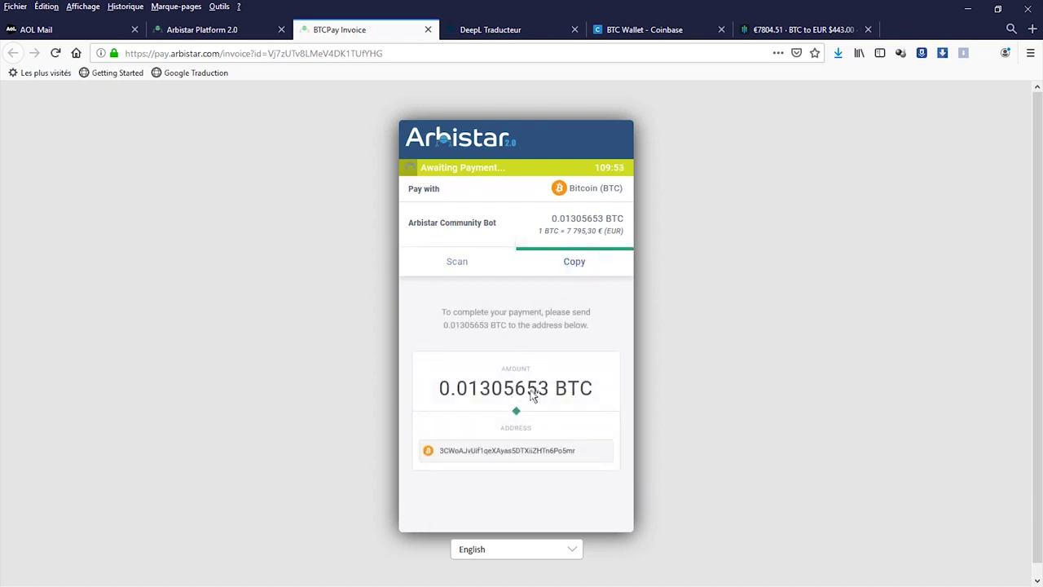
# - Copy the invoice amount of 0.01305653 BTC into the BTC amount of the Coinbase send form
pyautogui.moveTo(435, 388); pyautogui.dragTo(537, 396)
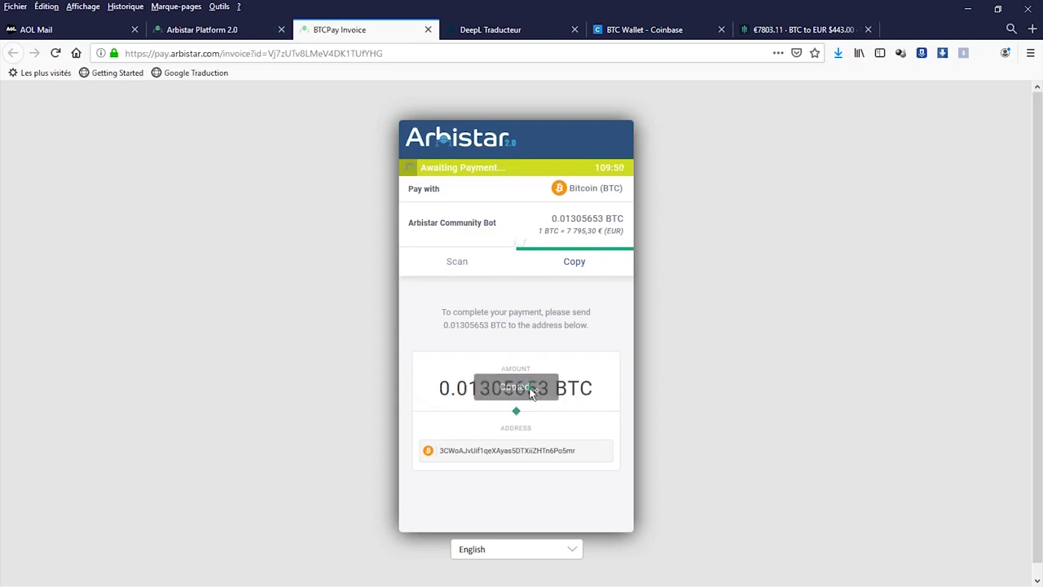
pyautogui.click(530, 393)
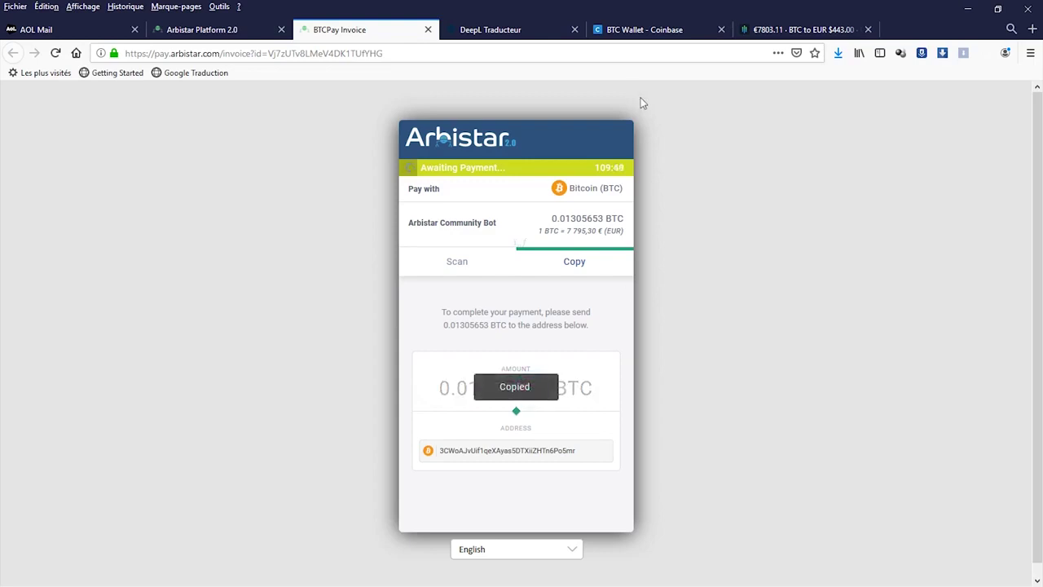
pyautogui.click(626, 31)
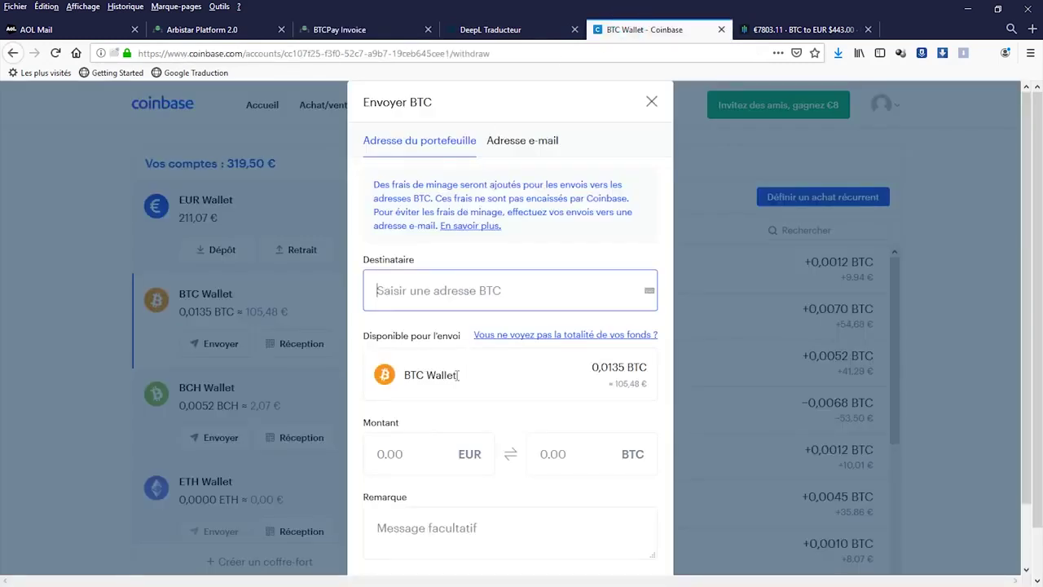
pyautogui.click(552, 459)
pyautogui.rightClick(538, 457)
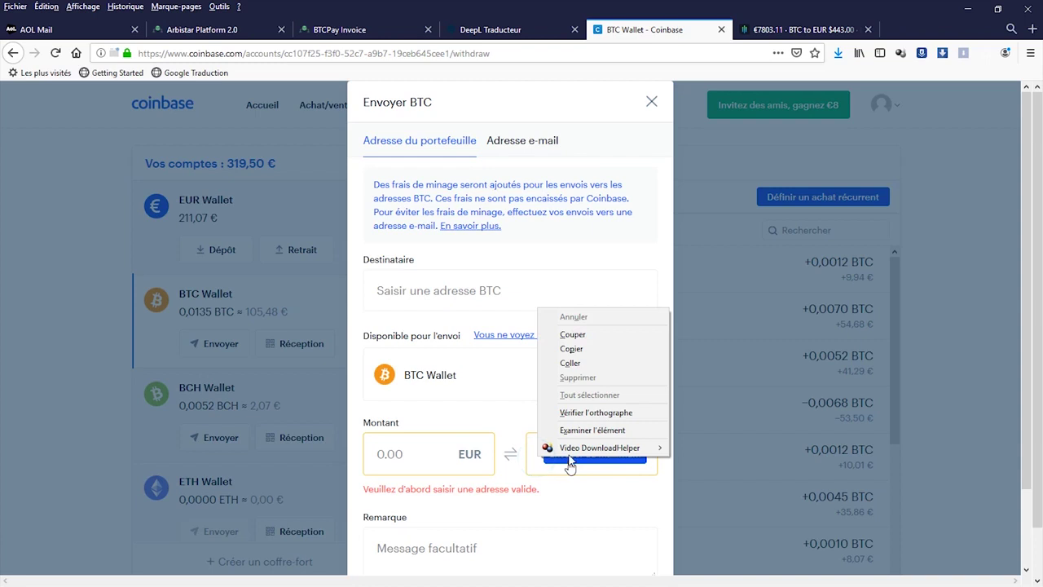
pyautogui.click(566, 361)
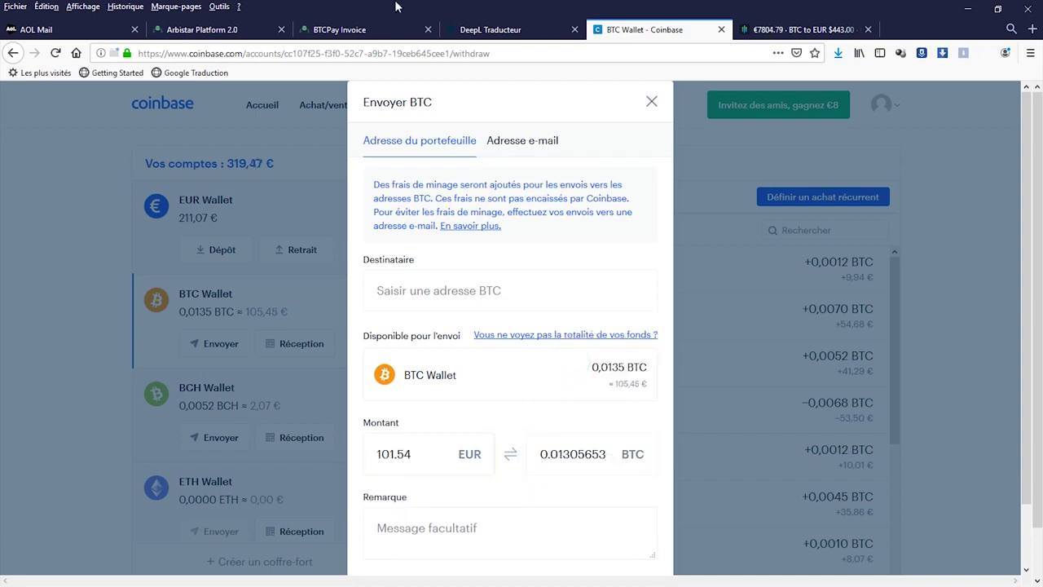
# - Copy the invoice's Bitcoin payment address into the recipient field of the Coinbase send form
pyautogui.click(359, 30)
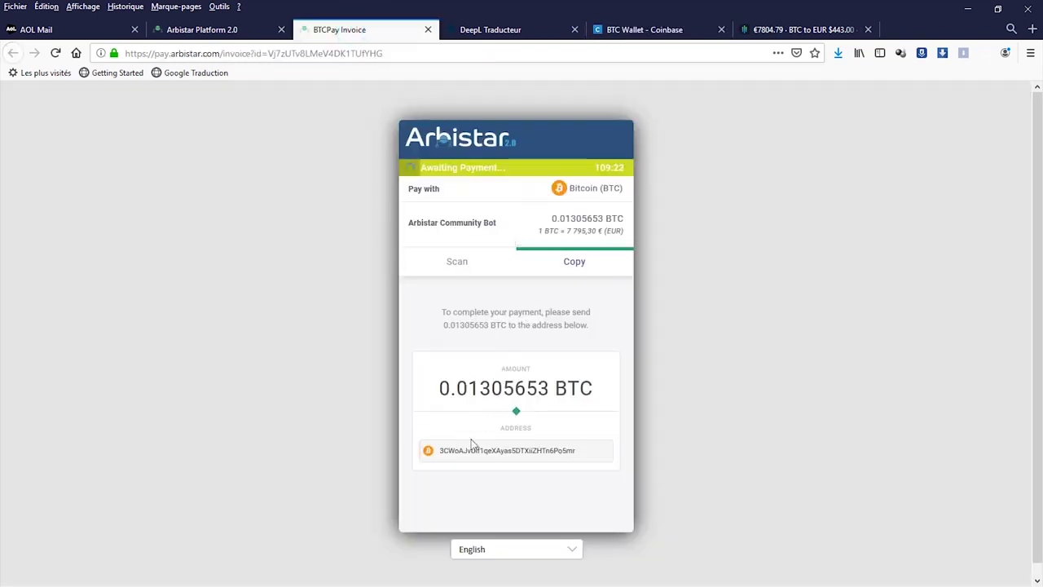
pyautogui.moveTo(440, 454); pyautogui.dragTo(594, 463)
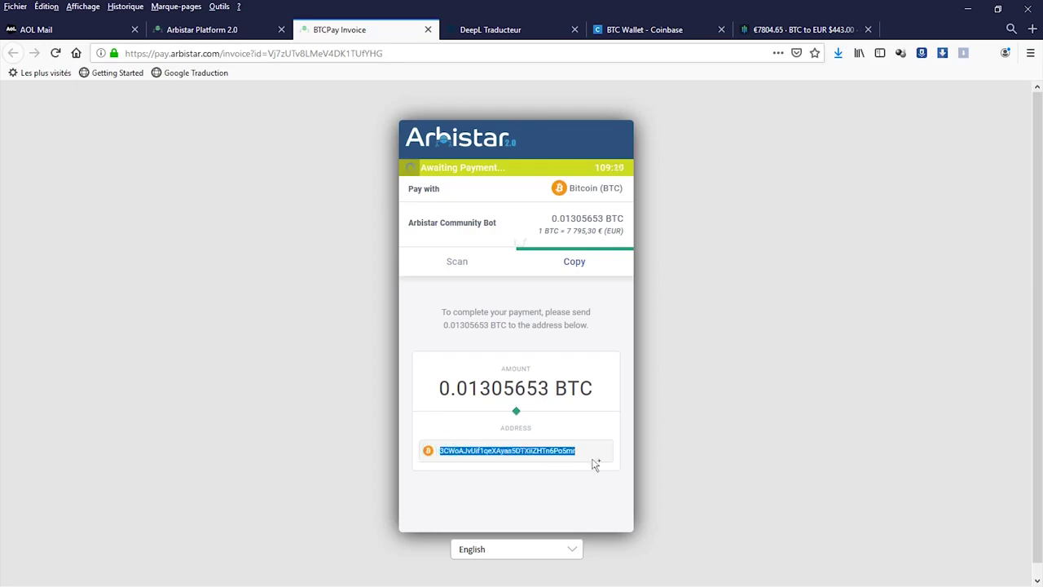
pyautogui.click(507, 454)
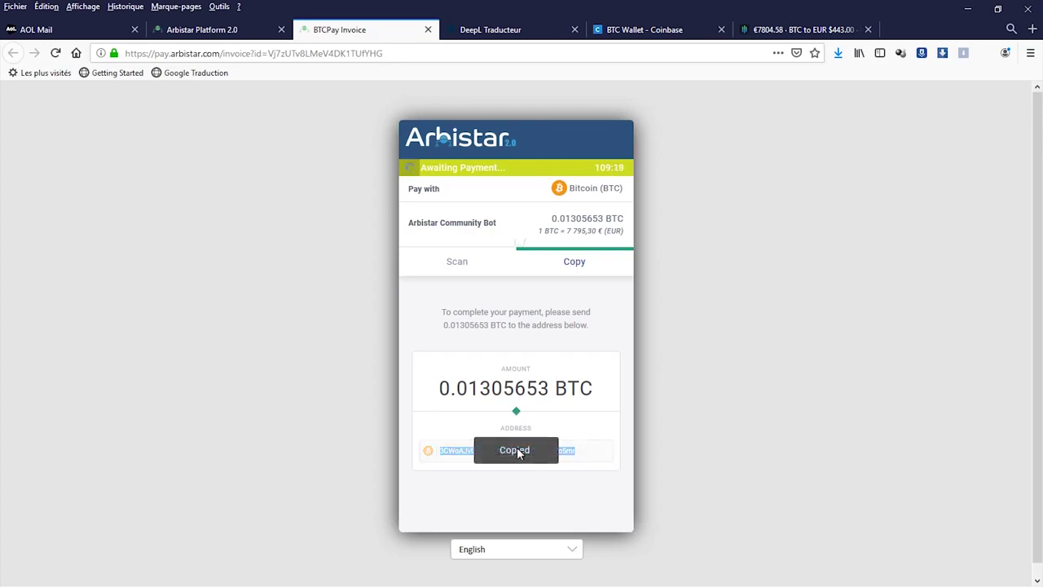
pyautogui.click(629, 31)
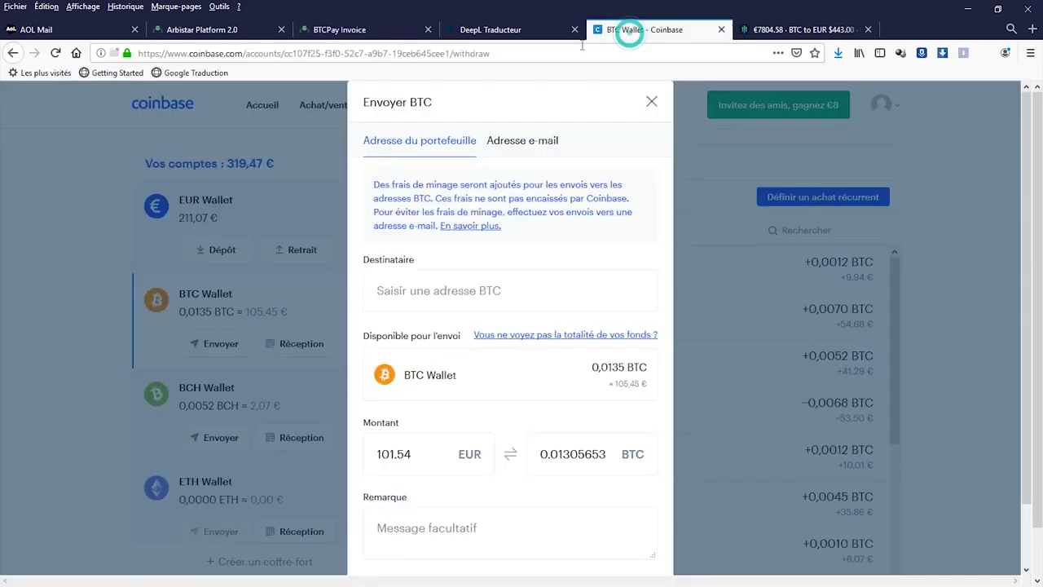
pyautogui.click(427, 282)
pyautogui.rightClick(427, 285)
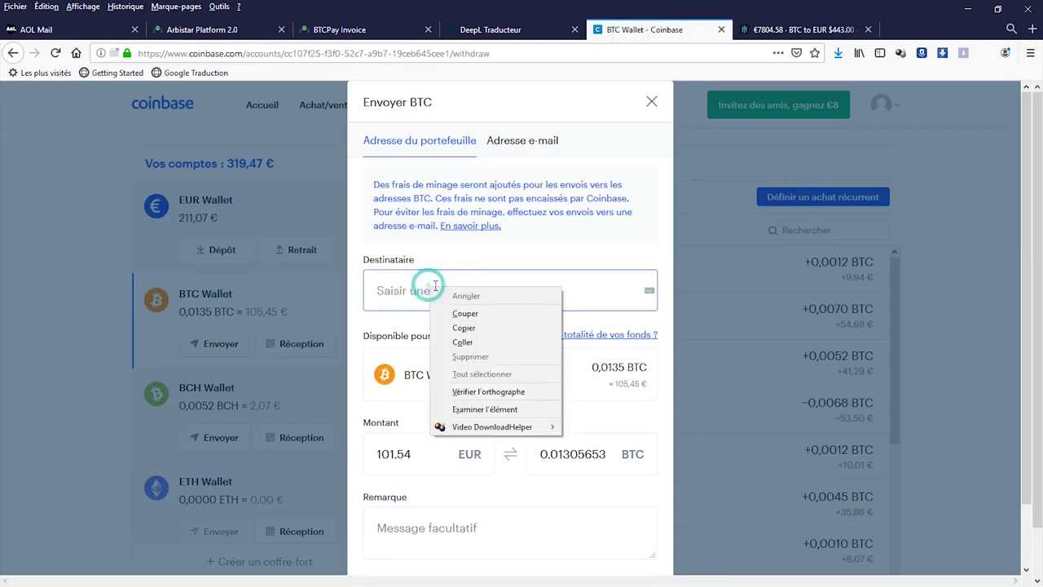
pyautogui.click(471, 343)
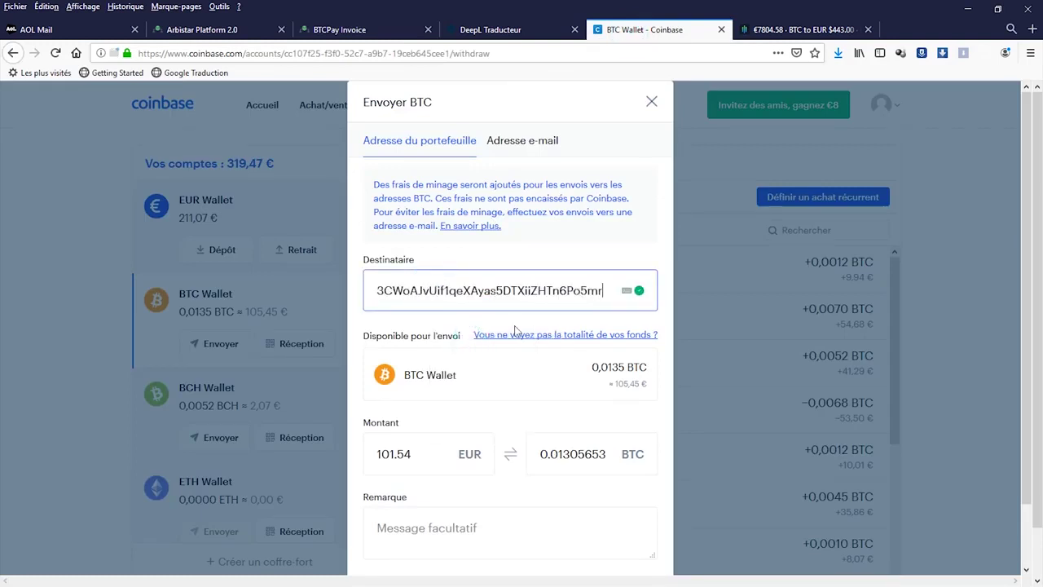
# - Add the remark "arbistar community bot" to the transfer, then submit and confirm sending the BTC
pyautogui.click(439, 530)
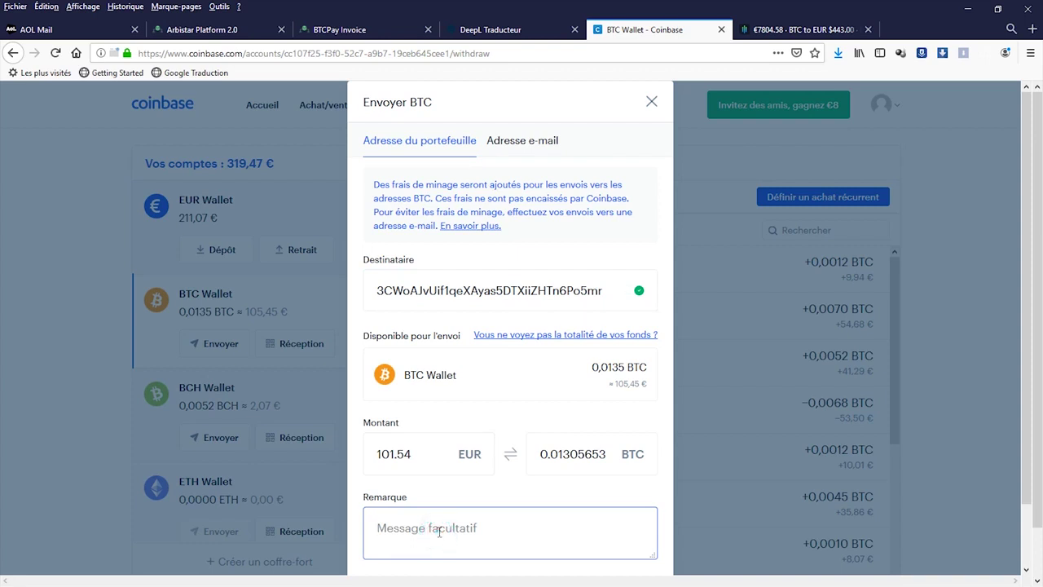
pyautogui.hotkey('ctrl', 'v')
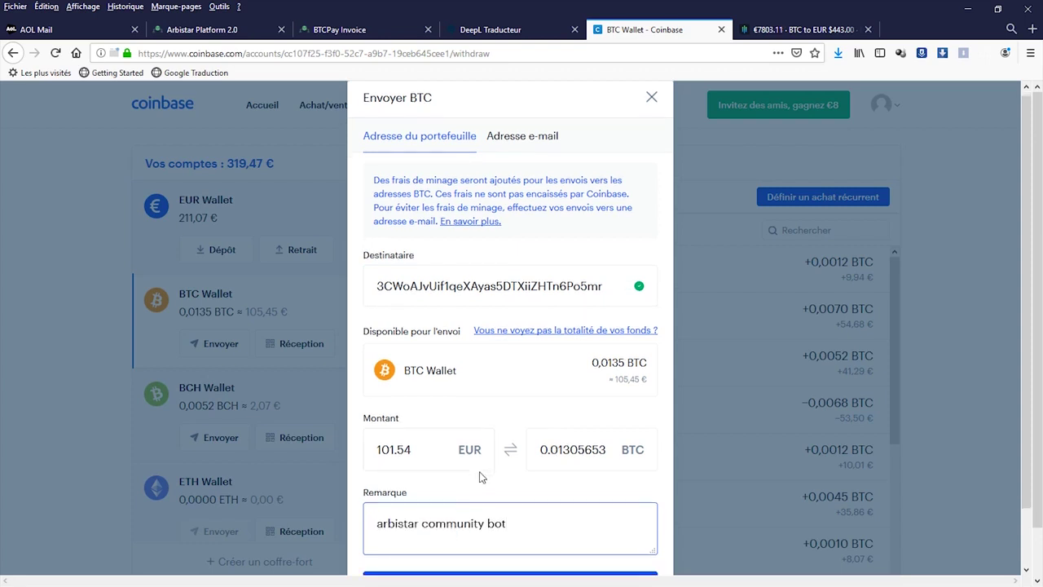
pyautogui.scroll(-2, 449, 538)
pyautogui.click(522, 541)
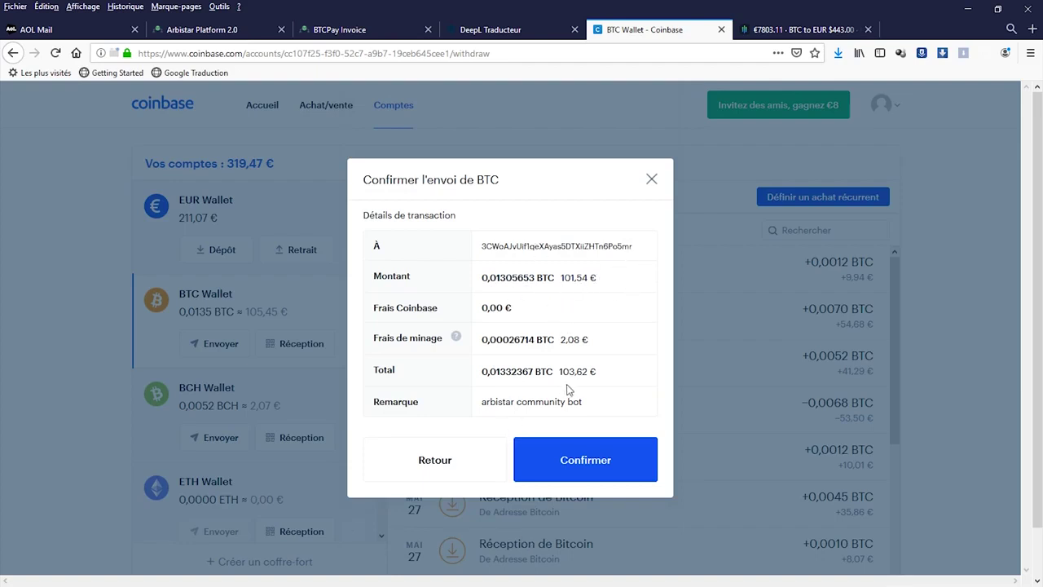
pyautogui.click(595, 474)
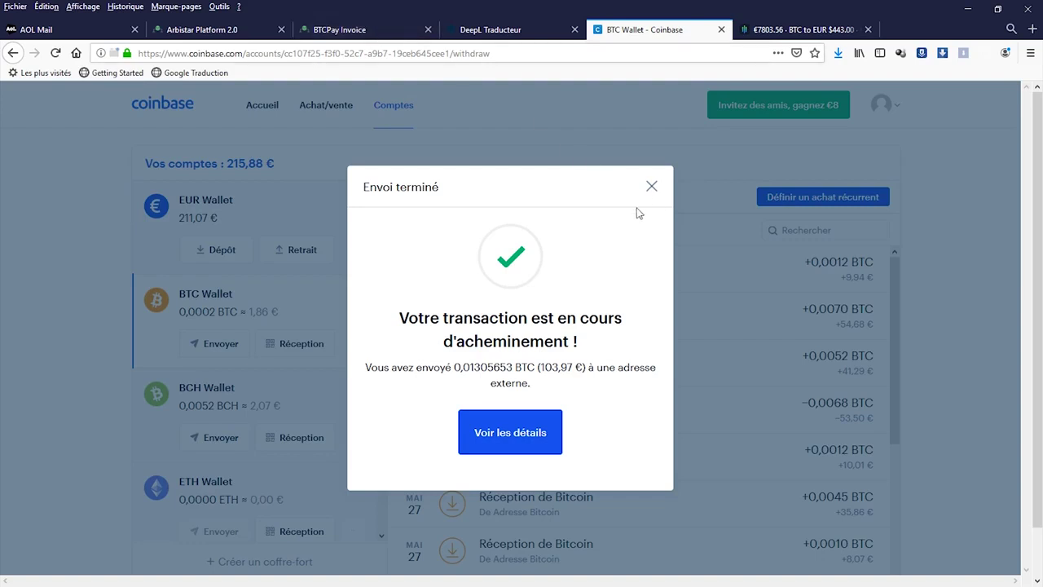
# - Dismiss the transfer confirmation and check the pending Bitcoin send in the BTC Wallet's history
pyautogui.click(652, 188)
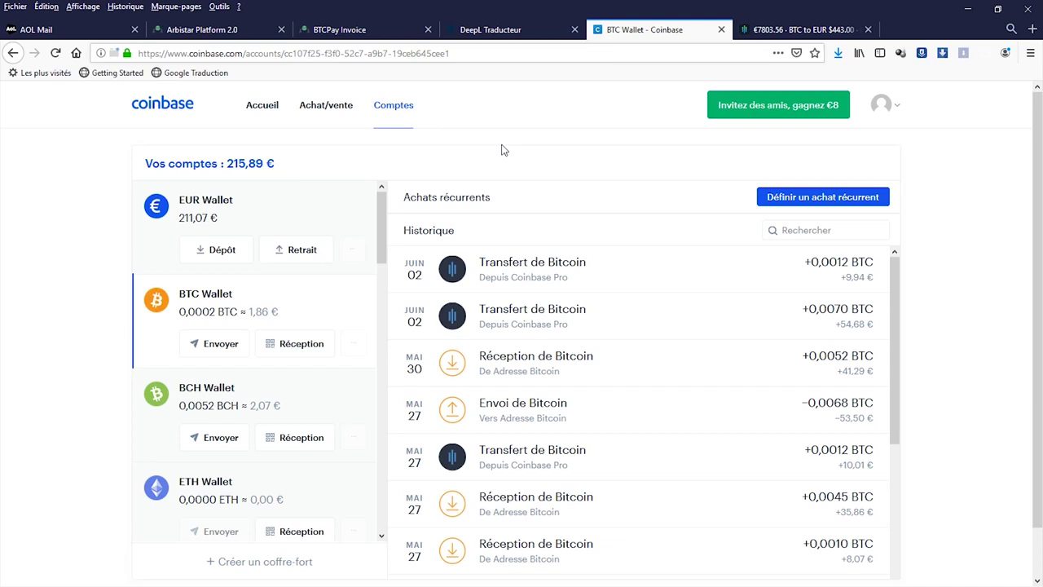
pyautogui.click(344, 30)
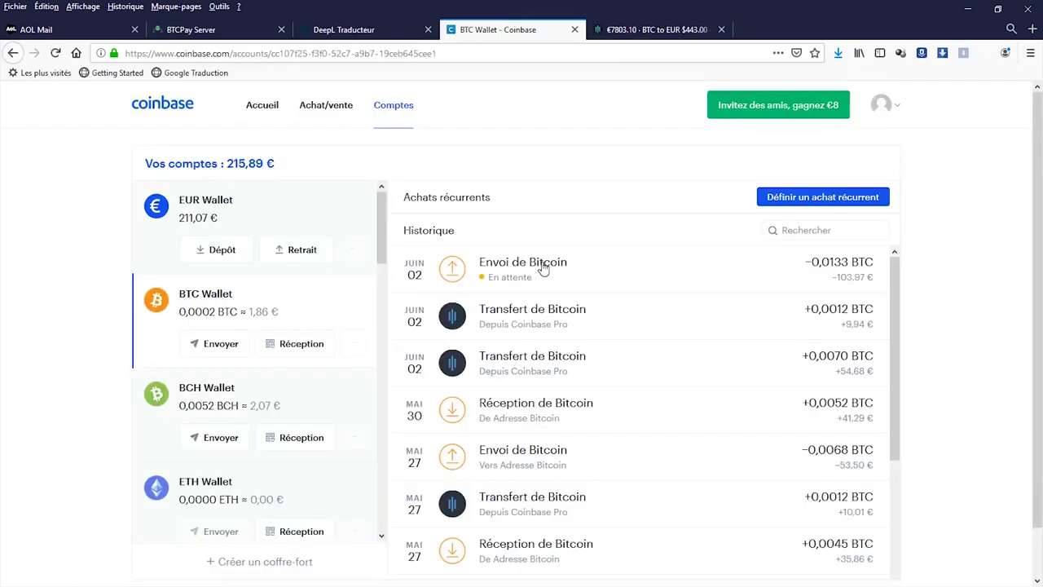
pyautogui.click(538, 272)
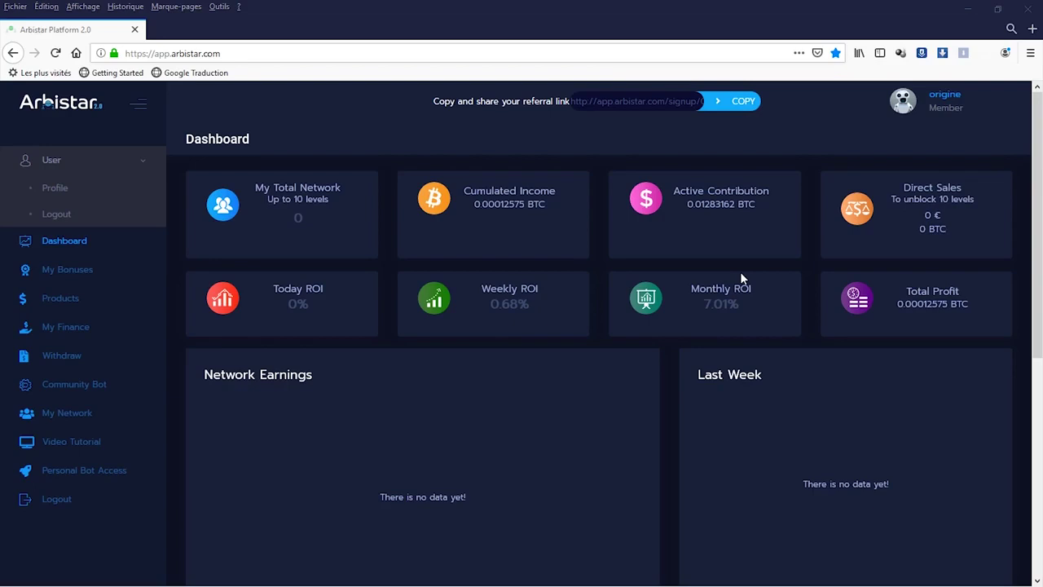
# - Review the Arbistar My Finance page and the dashboard's Daily Gained Profit table and weekly revenue graph
pyautogui.click(53, 327)
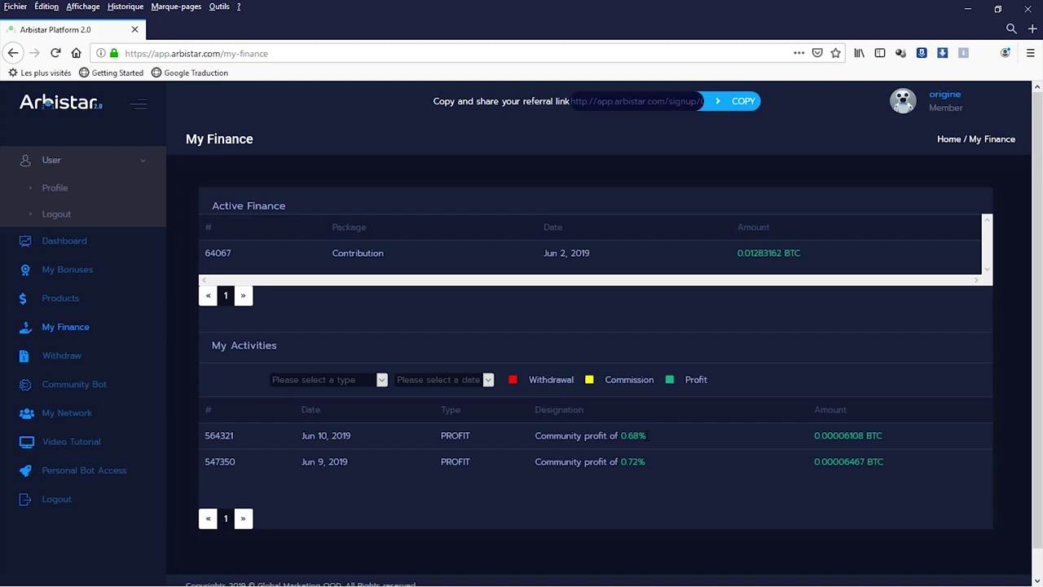
pyautogui.click(82, 243)
pyautogui.scroll(-5, 457, 307)
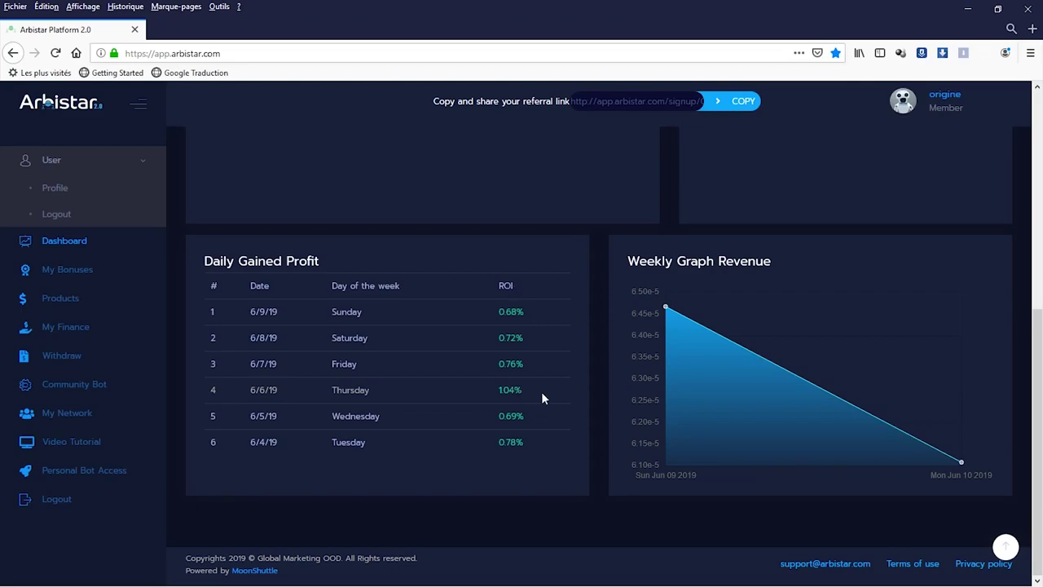
pyautogui.scroll(5, 543, 394)
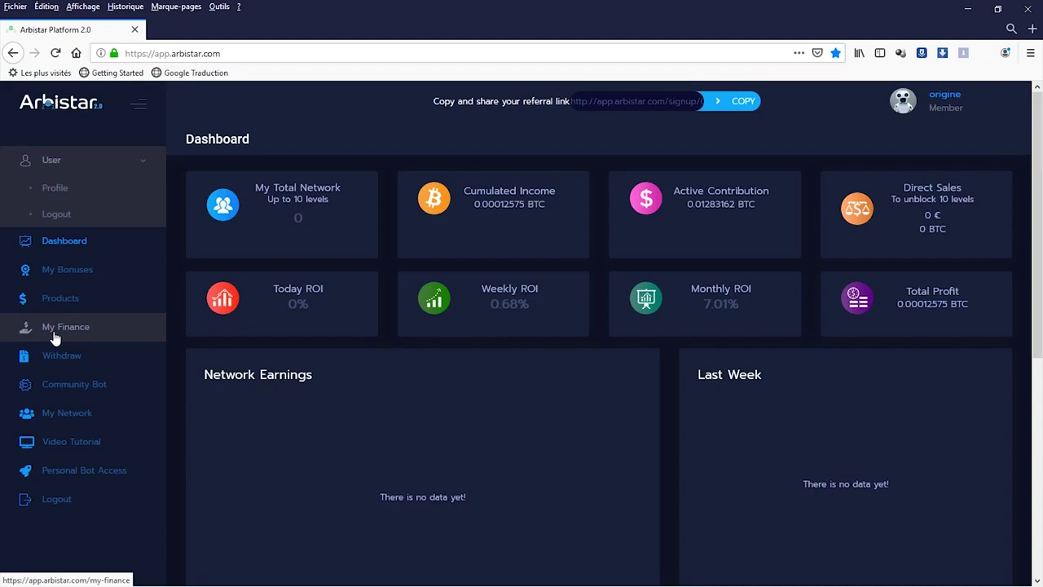
# - Create another Community plan order for €100 on the Products page, accepting the terms with ArbistarPay
pyautogui.click(69, 304)
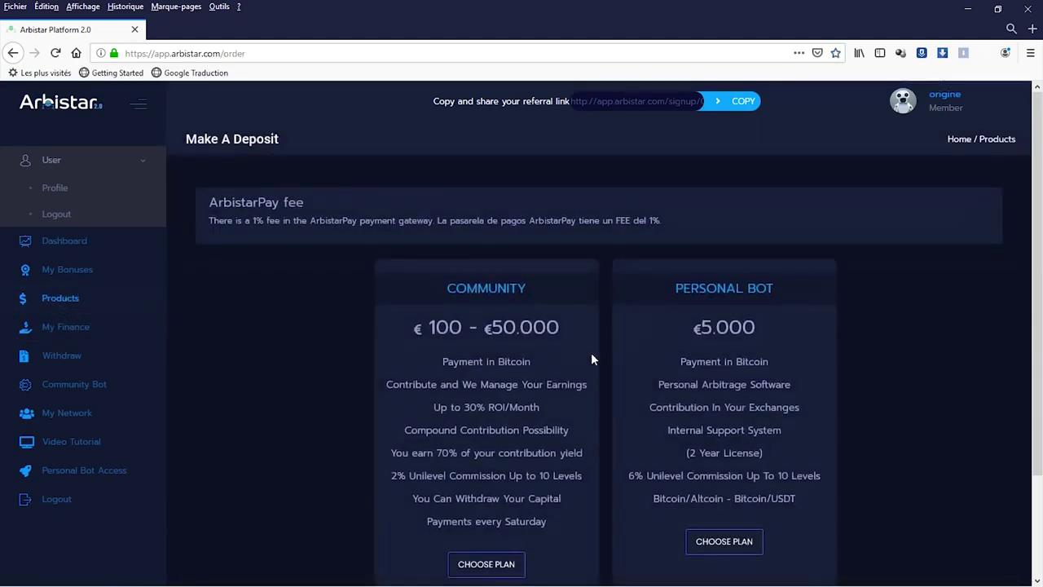
pyautogui.scroll(-2, 587, 354)
pyautogui.scroll(-2, 587, 355)
pyautogui.click(491, 449)
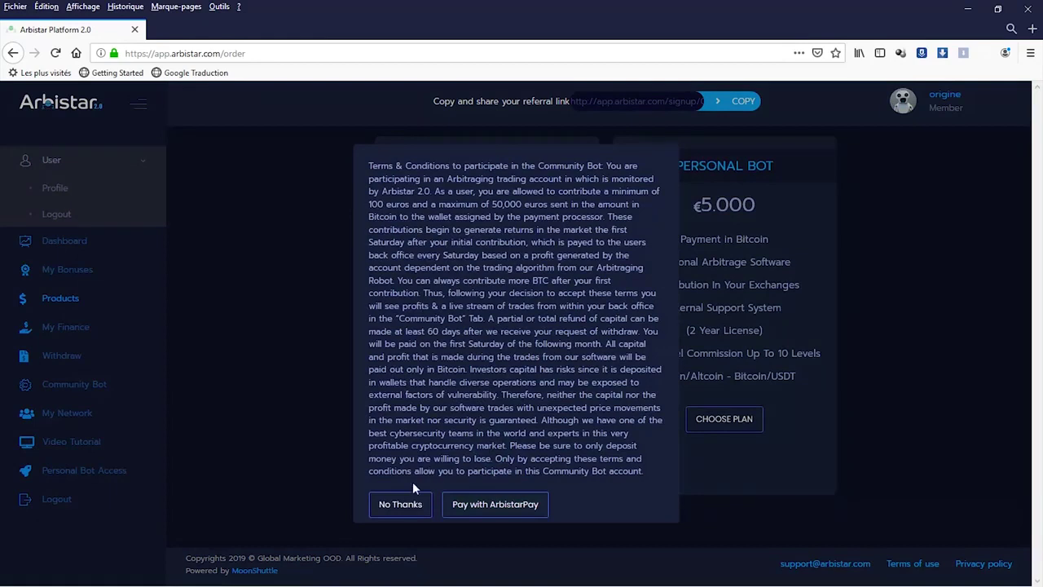
pyautogui.click(499, 505)
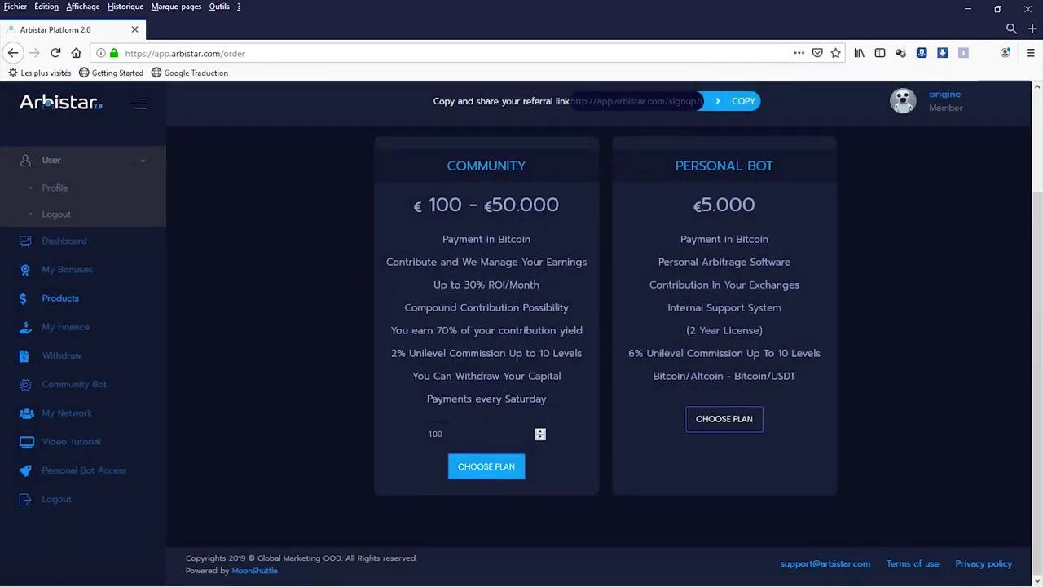
pyautogui.click(484, 467)
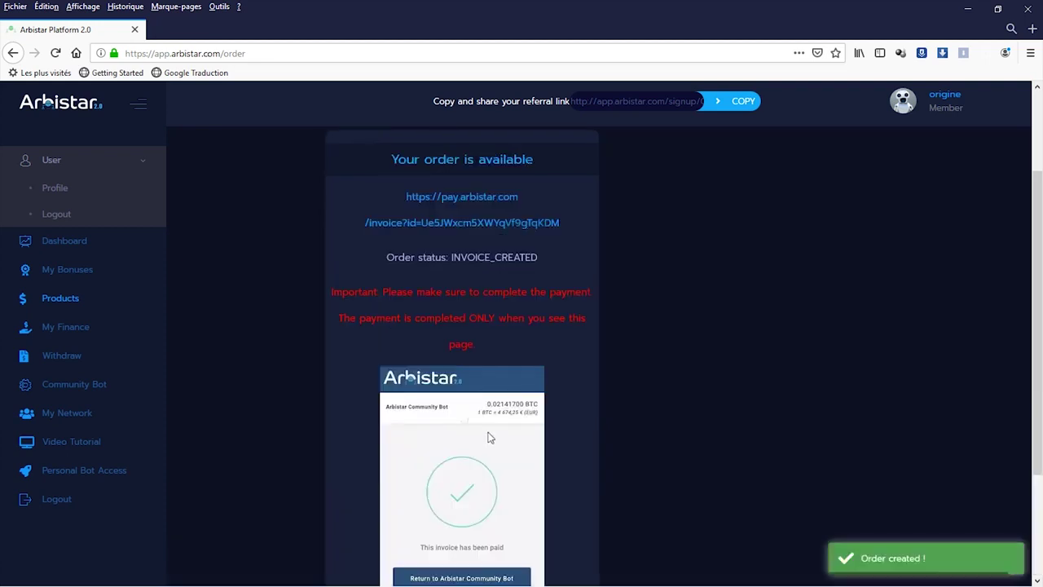
pyautogui.scroll(-2, 580, 376)
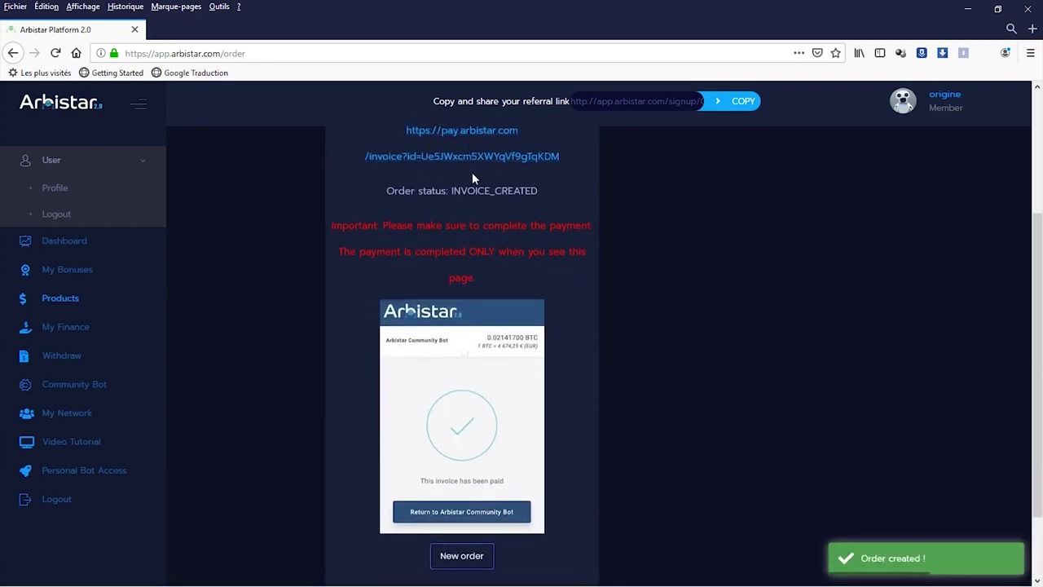
pyautogui.scroll(3, 457, 204)
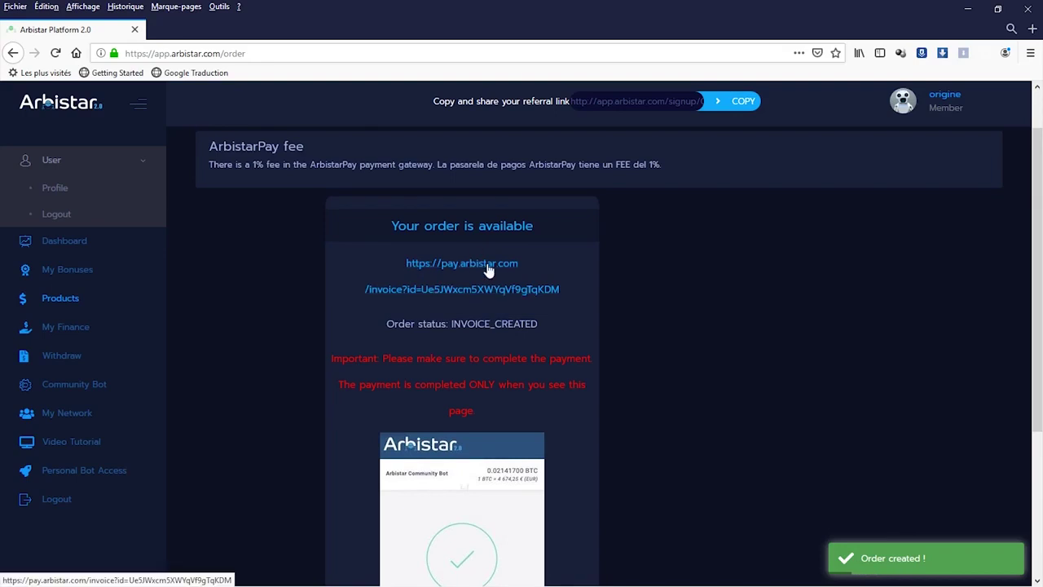